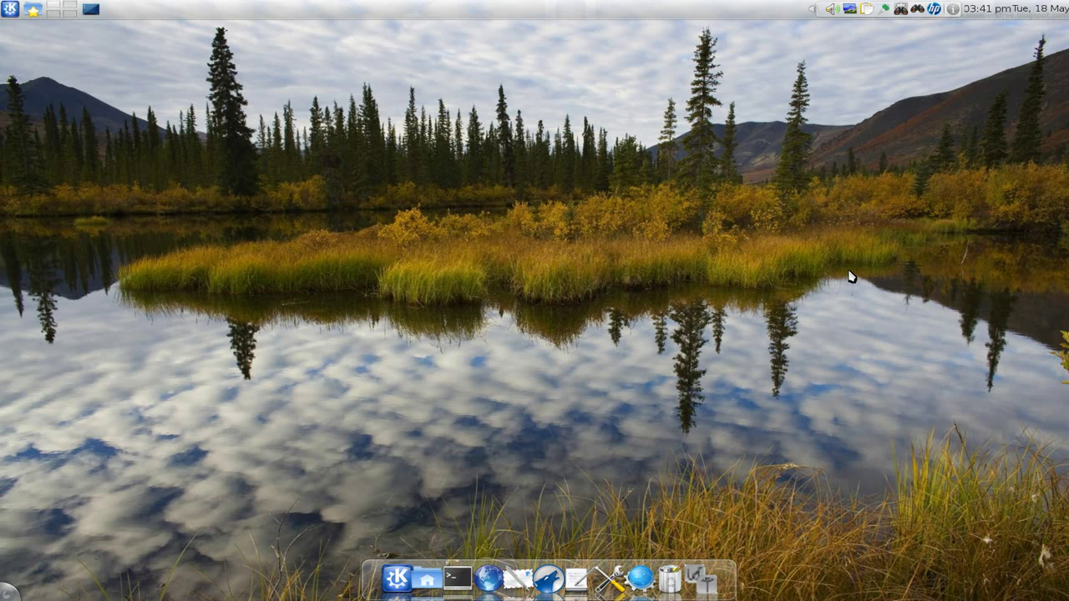
Step: Open WriteType and write "Hello i am Zeus," in the untitled document
click(706, 584)
text(H)
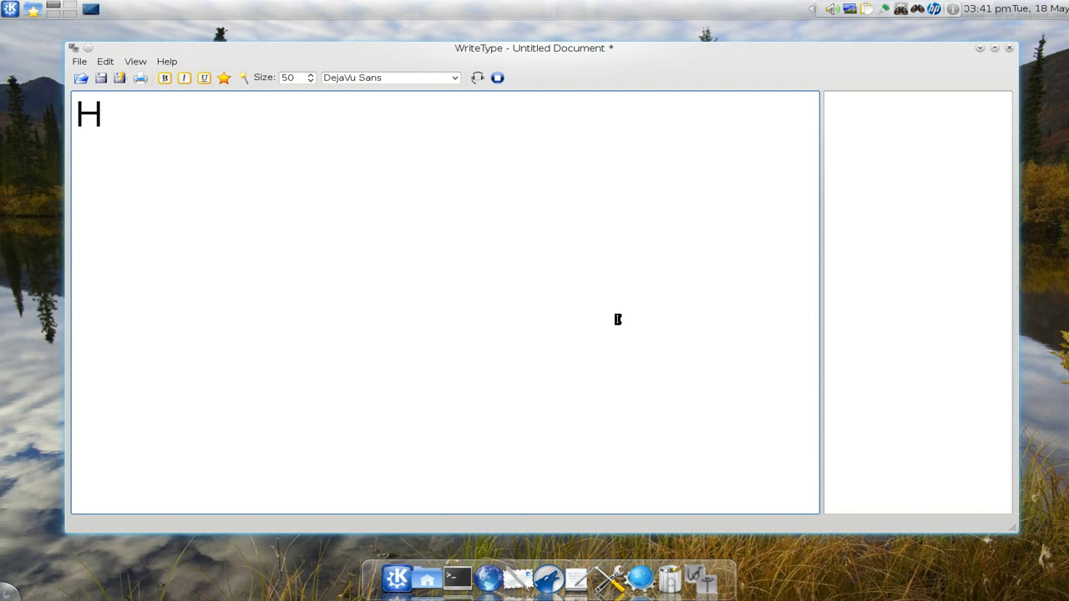
text(el)
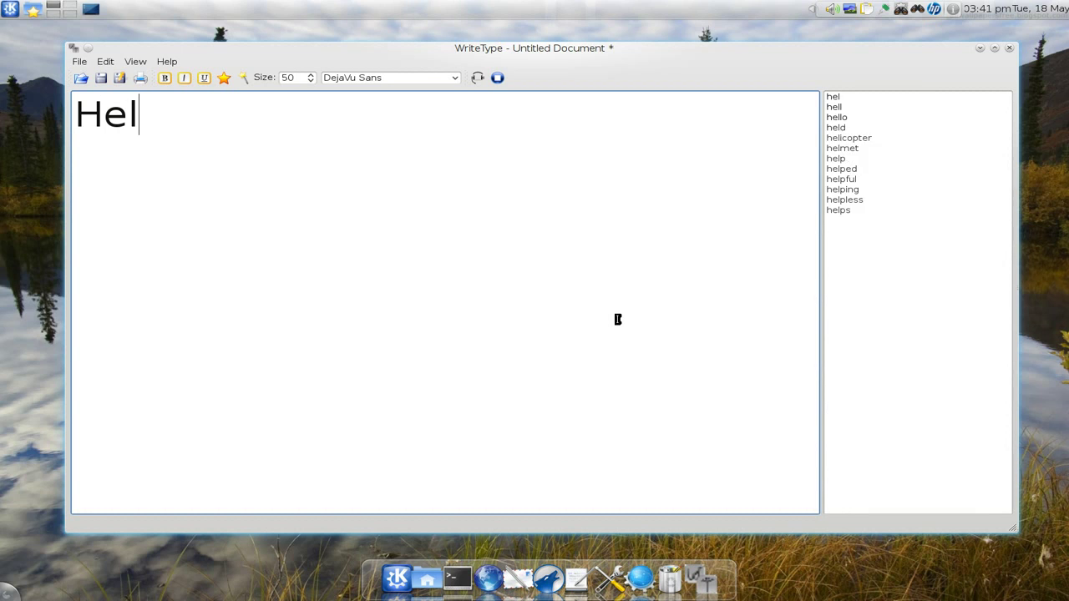
text(lo i)
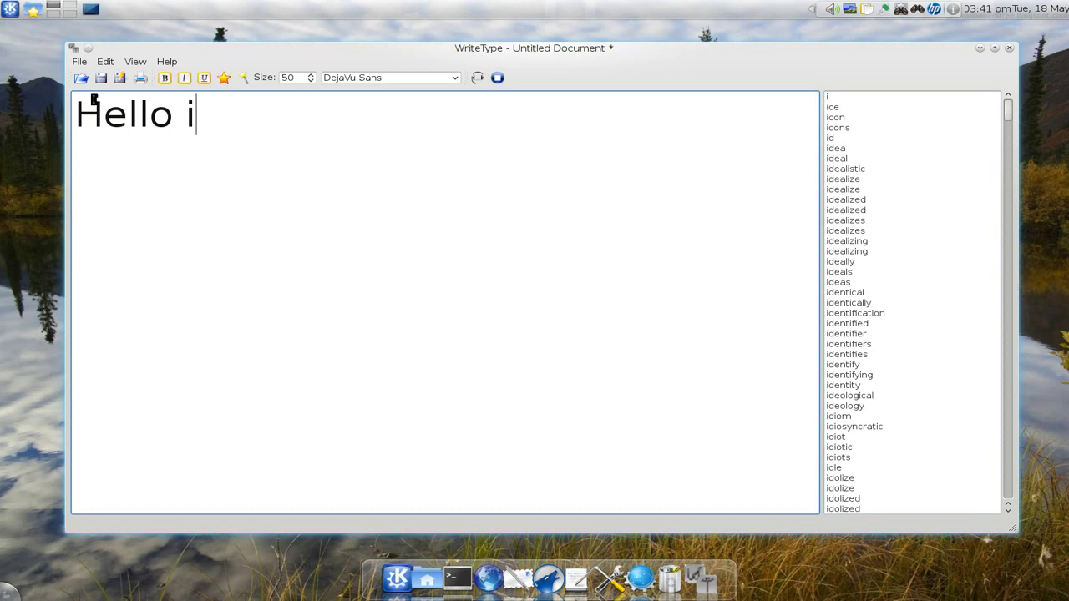
text(am Zeus,)
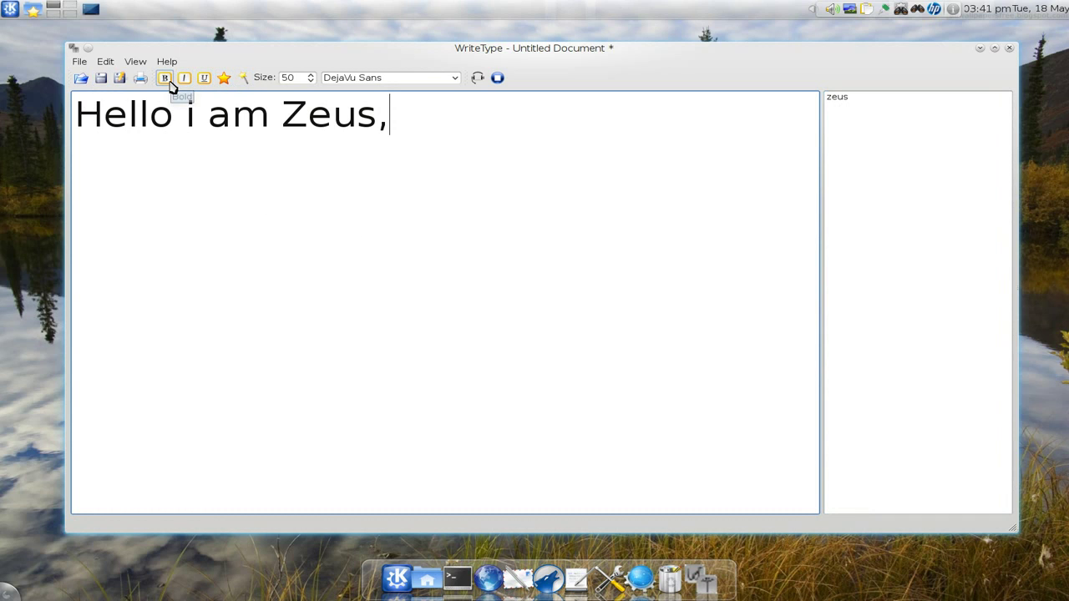
Step: Turn on highlighting mode and highlight the words "Hello", "am" and "Zeus" in yellow
click(246, 81)
double_click(317, 117)
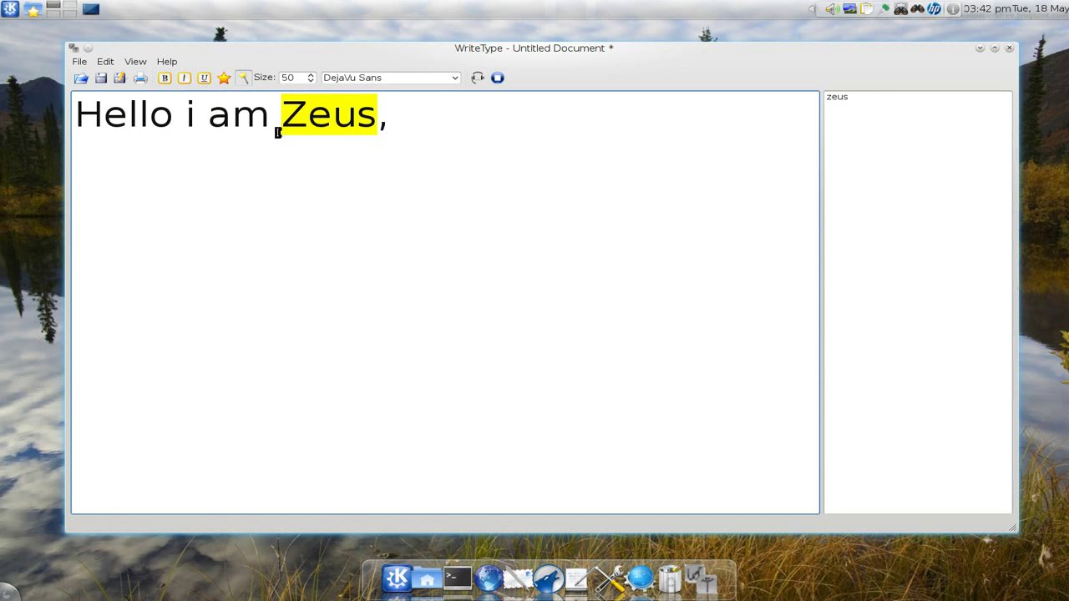
shift+click(145, 125)
triple_click(136, 132)
click(212, 120)
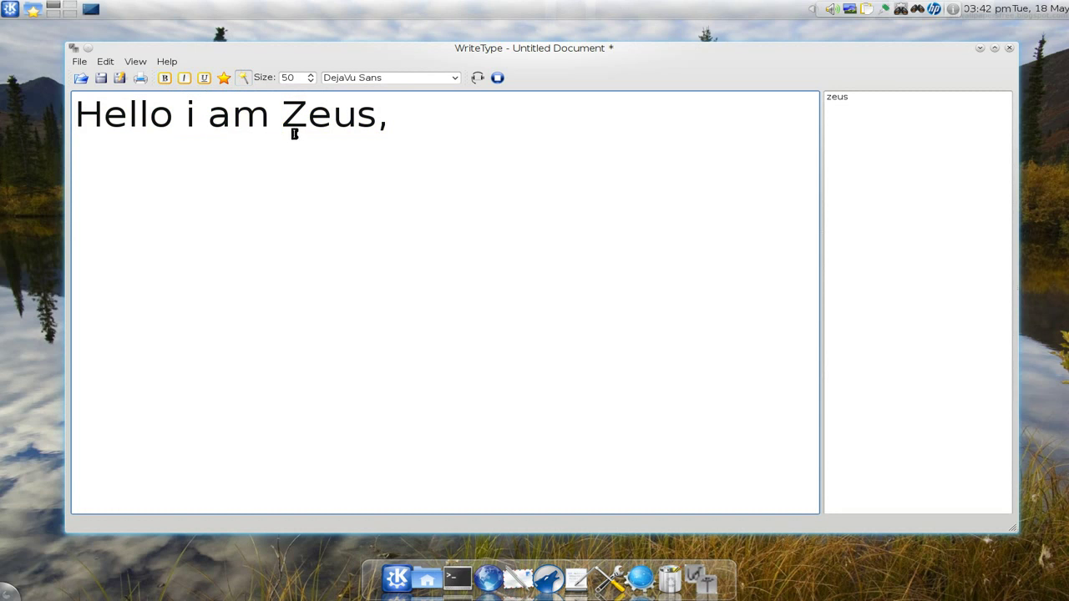
double_click(304, 121)
double_click(227, 121)
double_click(149, 123)
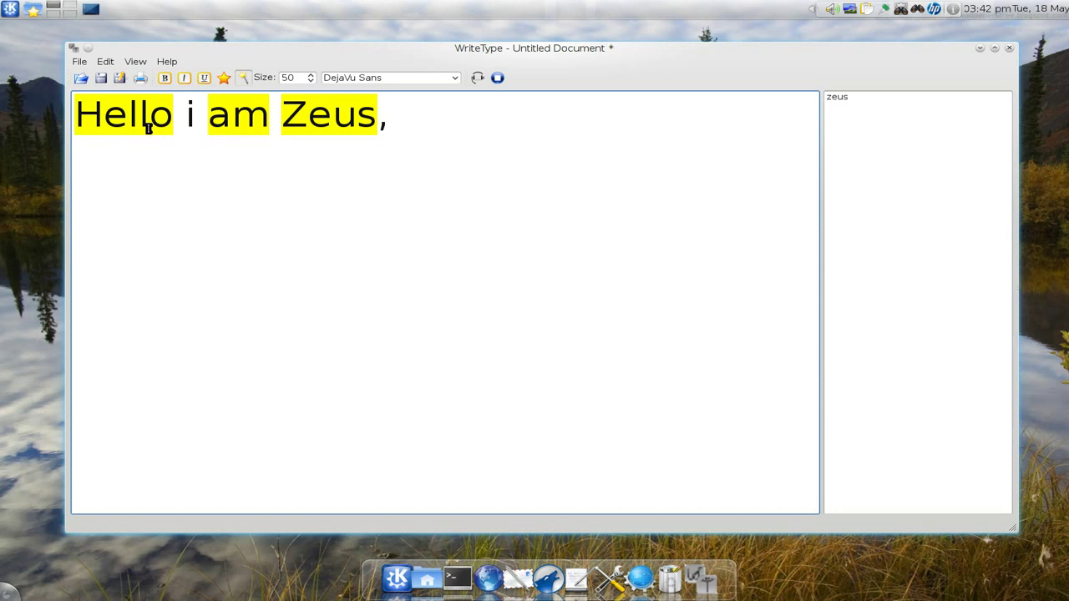
Step: Remove the highlighting from "am", "Zeus" and "Hello", and turn highlighting mode off
double_click(265, 112)
double_click(294, 117)
double_click(136, 120)
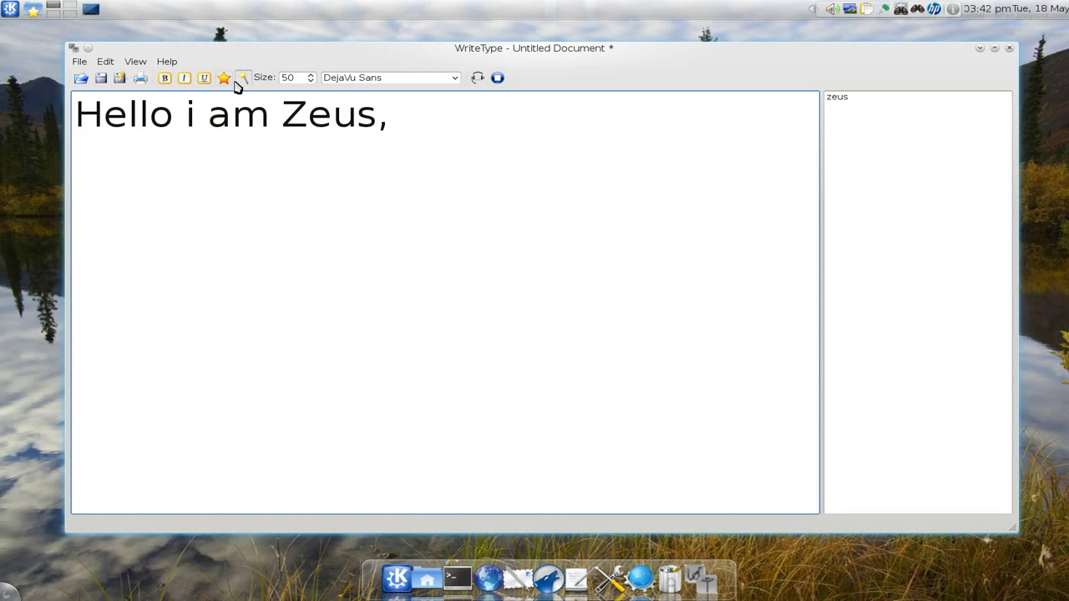
click(243, 78)
click(409, 123)
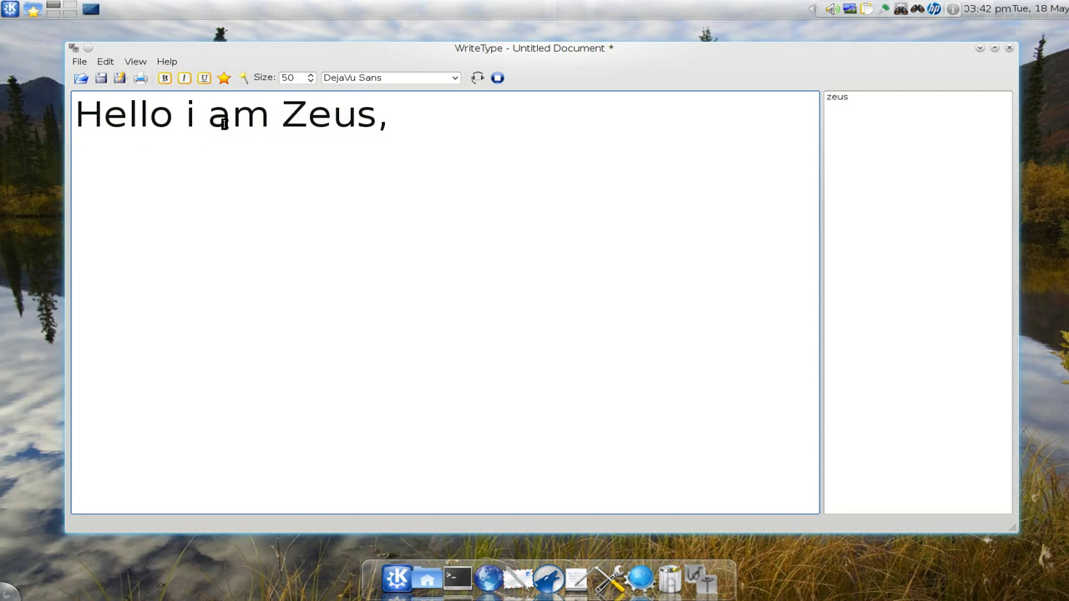
Step: Review WriteType's settings for custom words, word list size, word completion and auto-completion
click(79, 62)
click(94, 134)
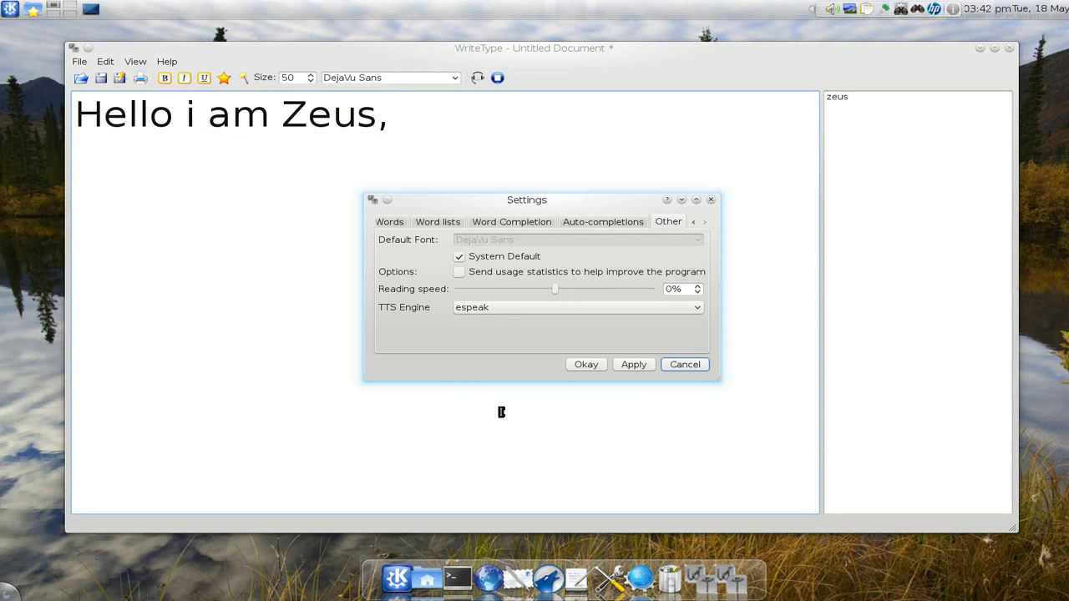
click(391, 223)
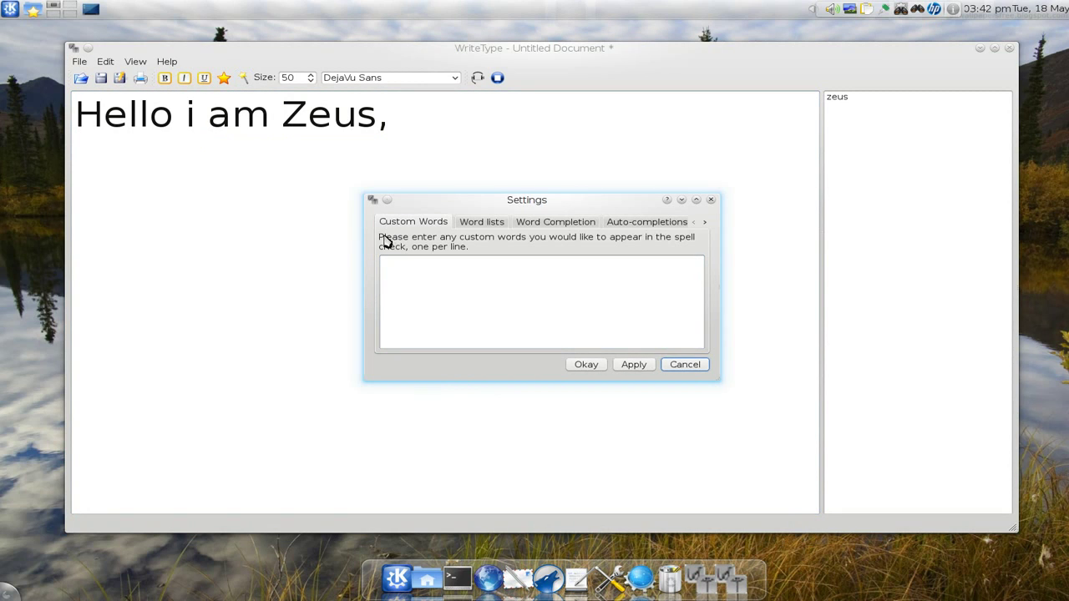
click(445, 321)
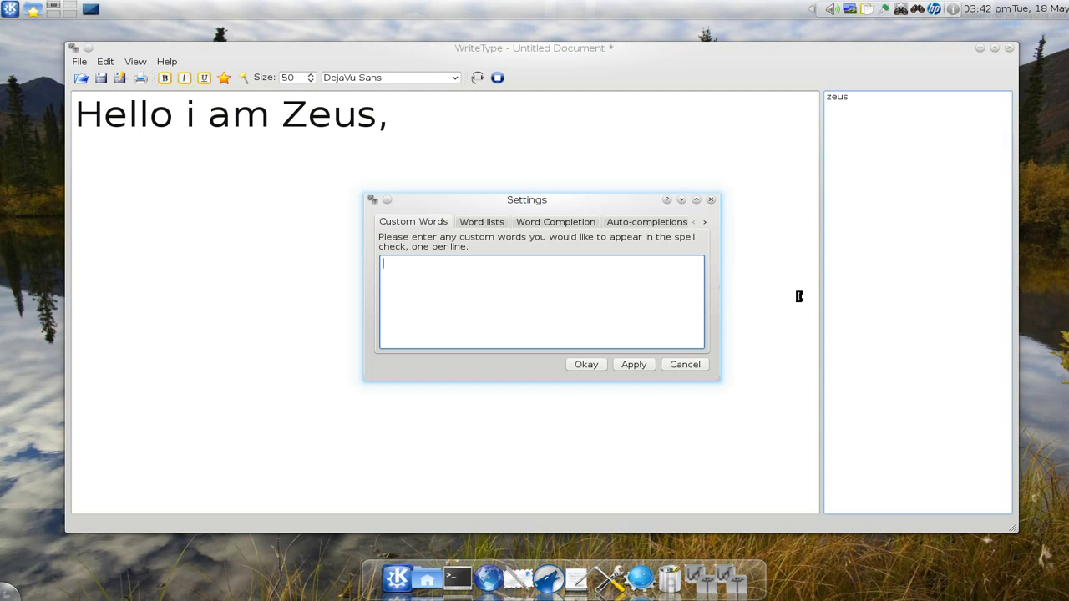
click(493, 226)
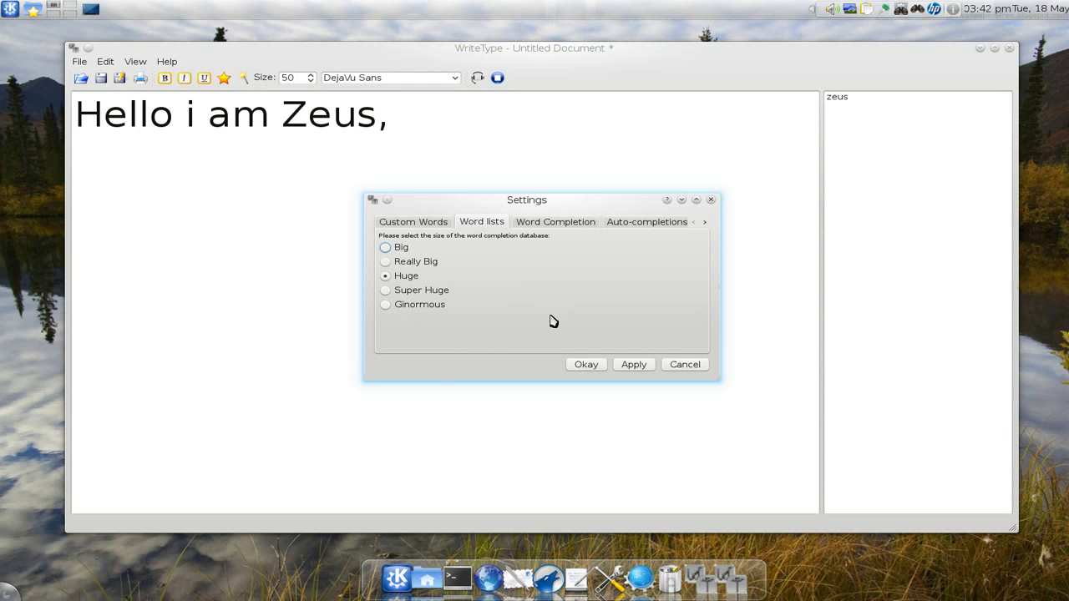
click(562, 224)
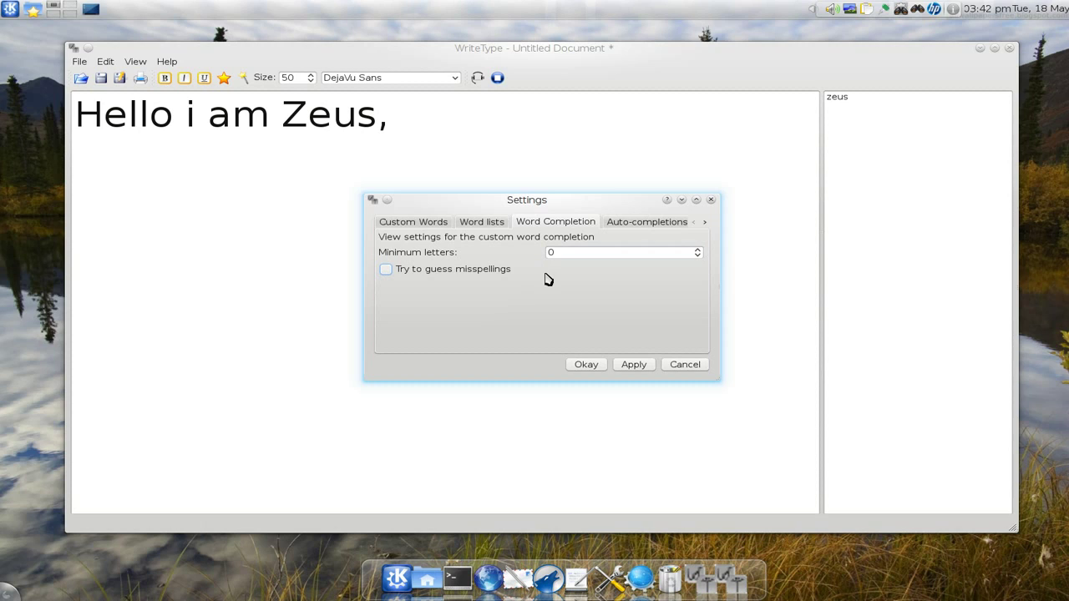
click(630, 226)
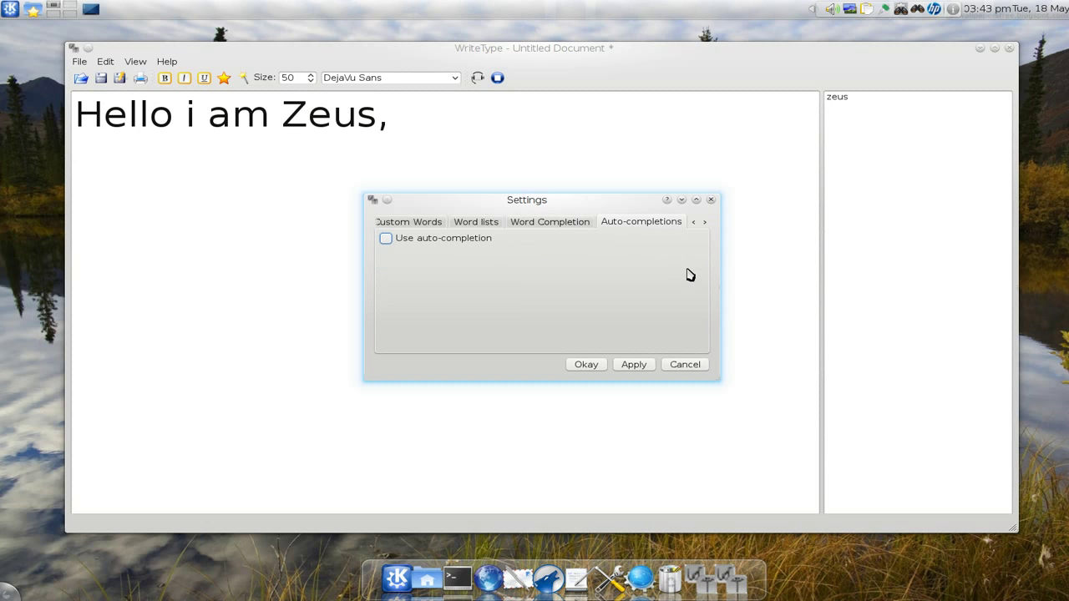
Step: Check the available text-to-speech engines in the other settings, keep espeak, and close the settings without applying changes
click(704, 224)
click(669, 224)
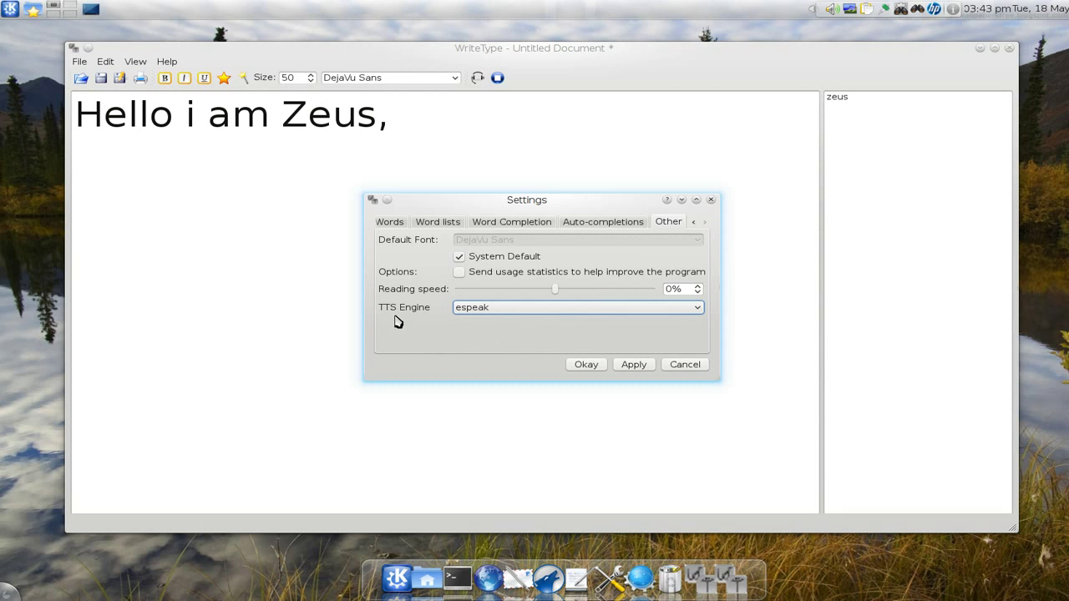
click(653, 309)
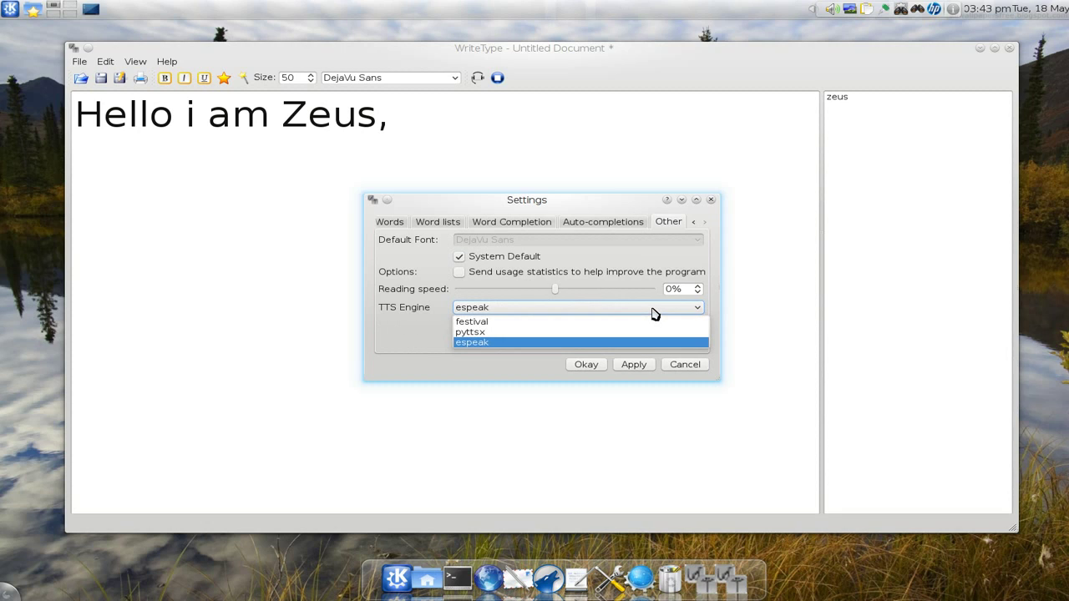
click(617, 343)
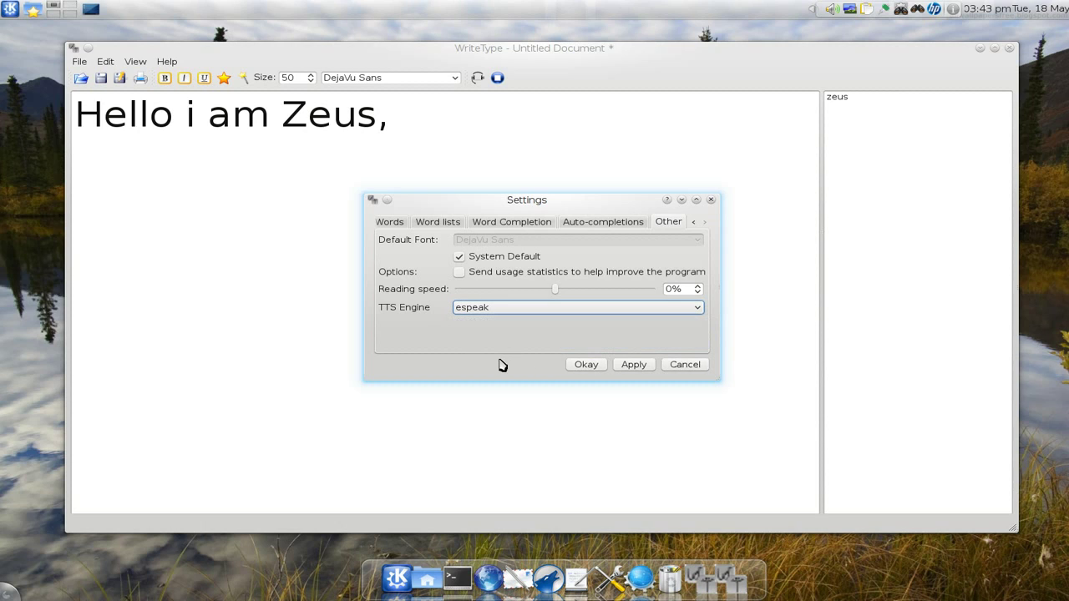
click(669, 368)
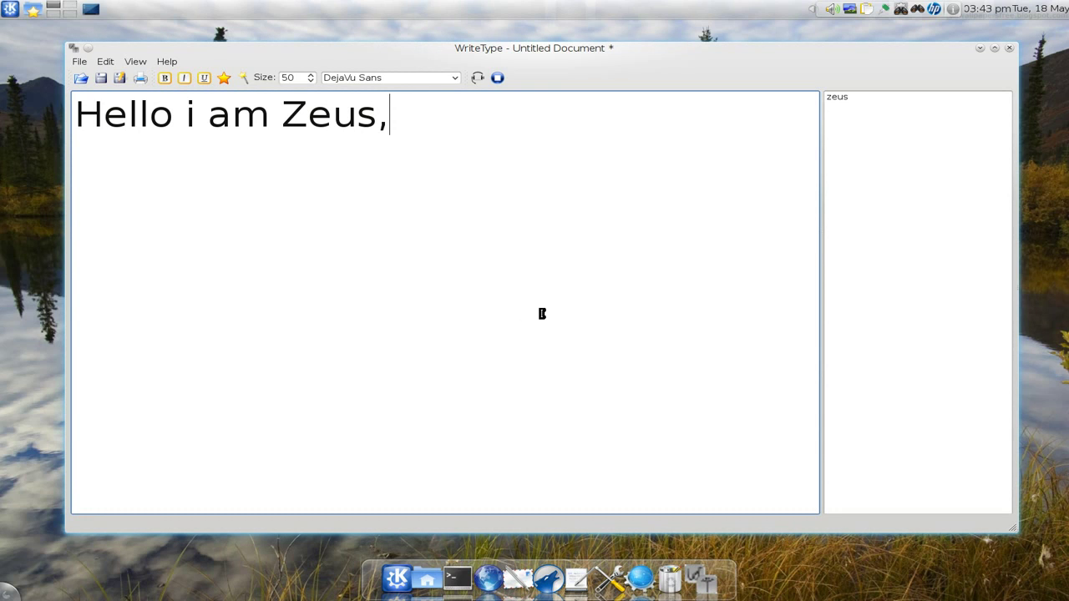
Step: Continue the sentence after "Zeus," with "god of gods, i own people with thunderbolts"
text(god)
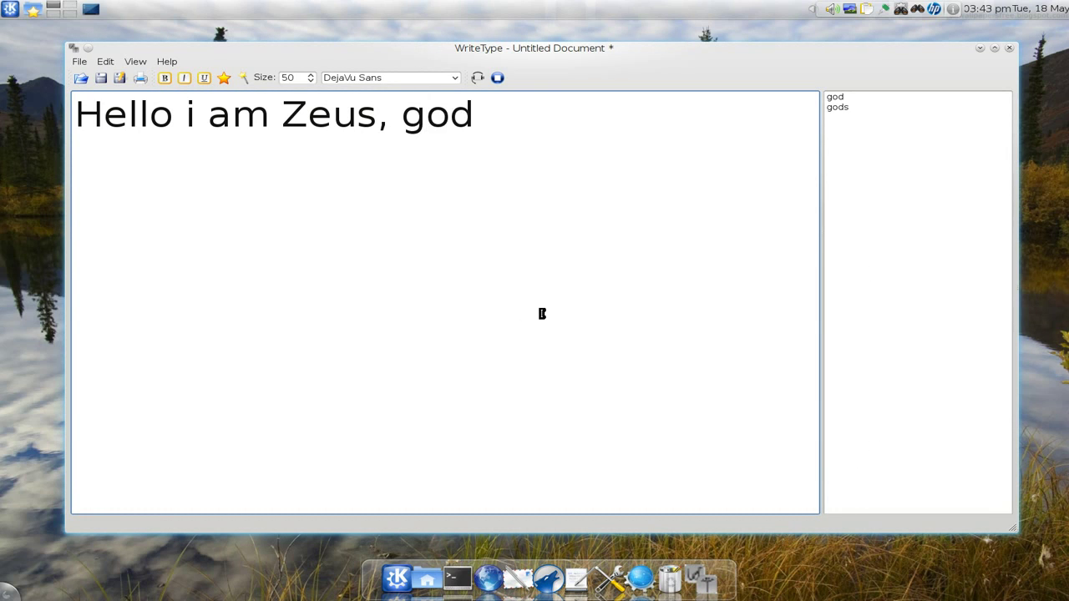
text( of g)
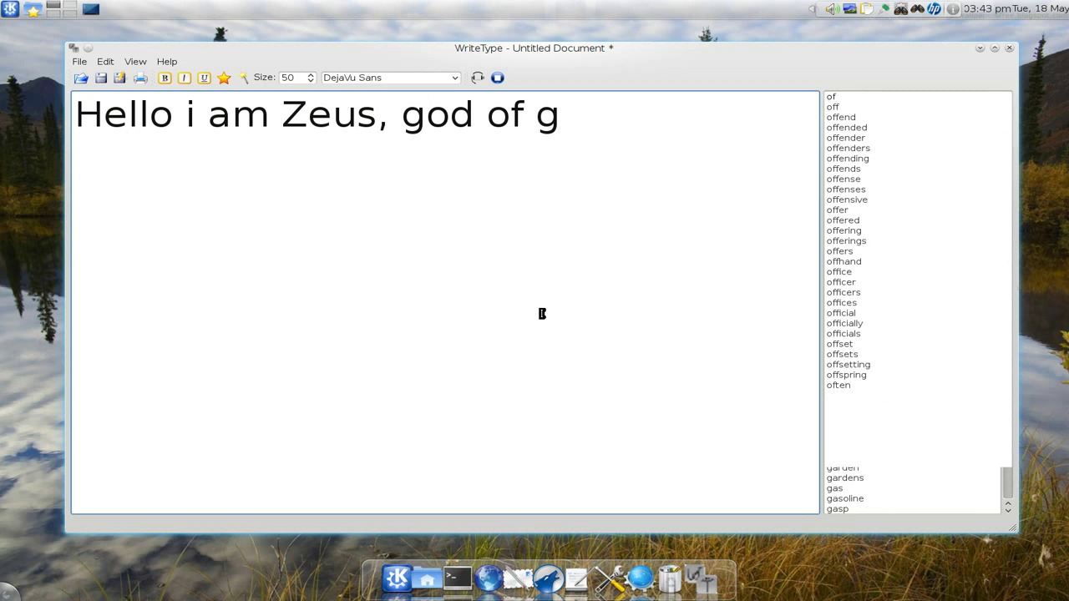
text(ods, i wo)
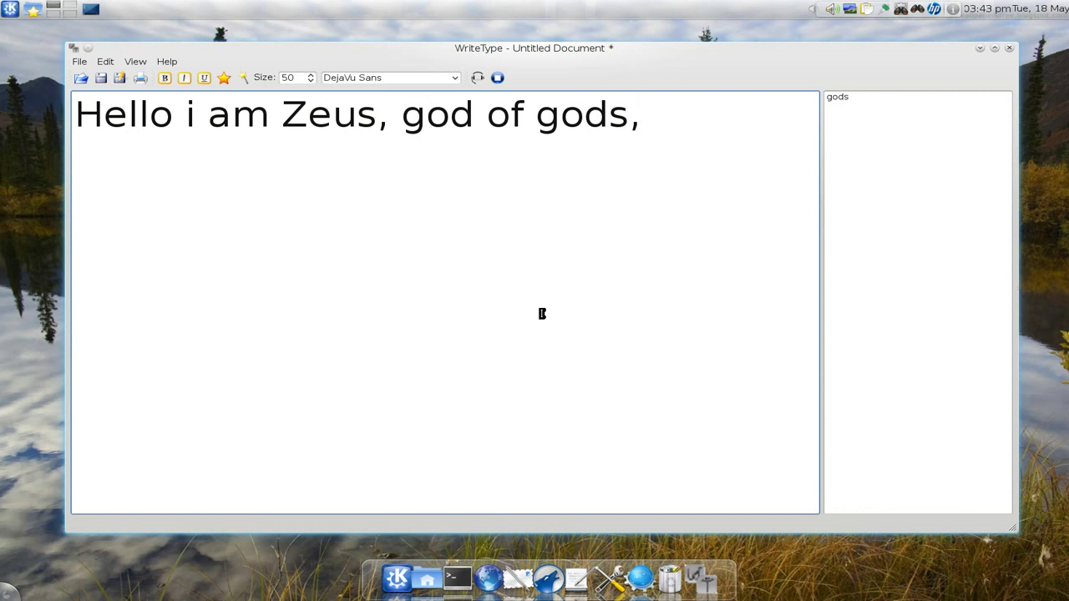
key(BackSpace)
key(BackSpace)
text(own)
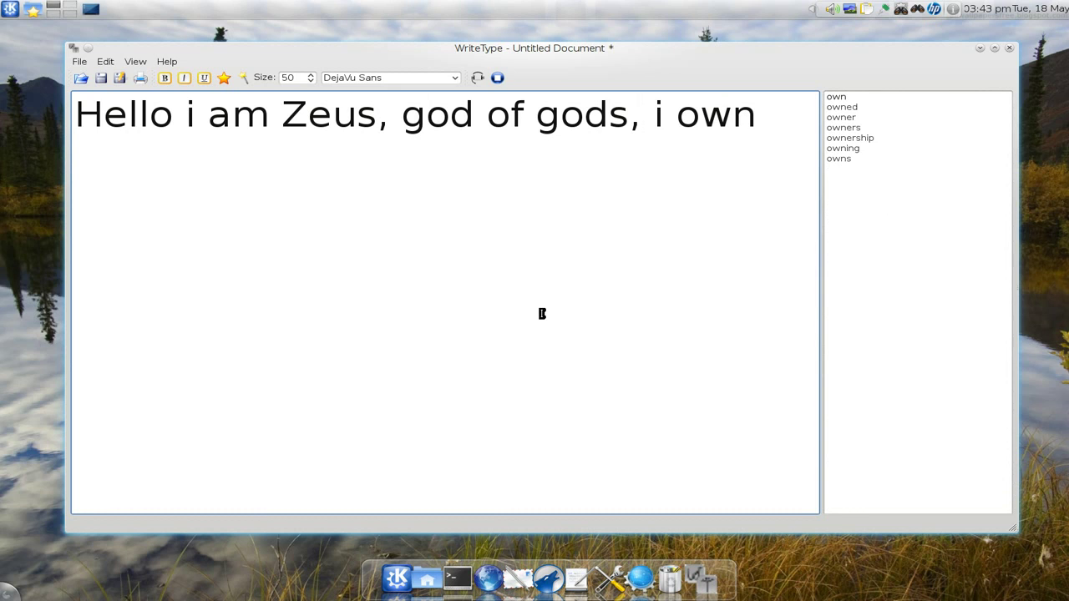
text( people wit)
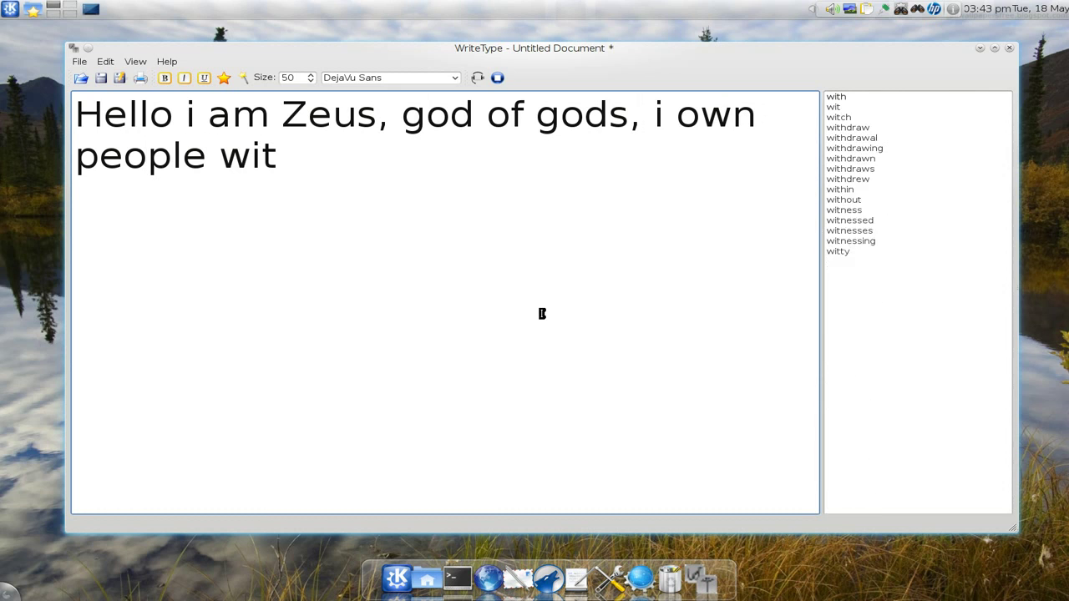
text(h thunderb)
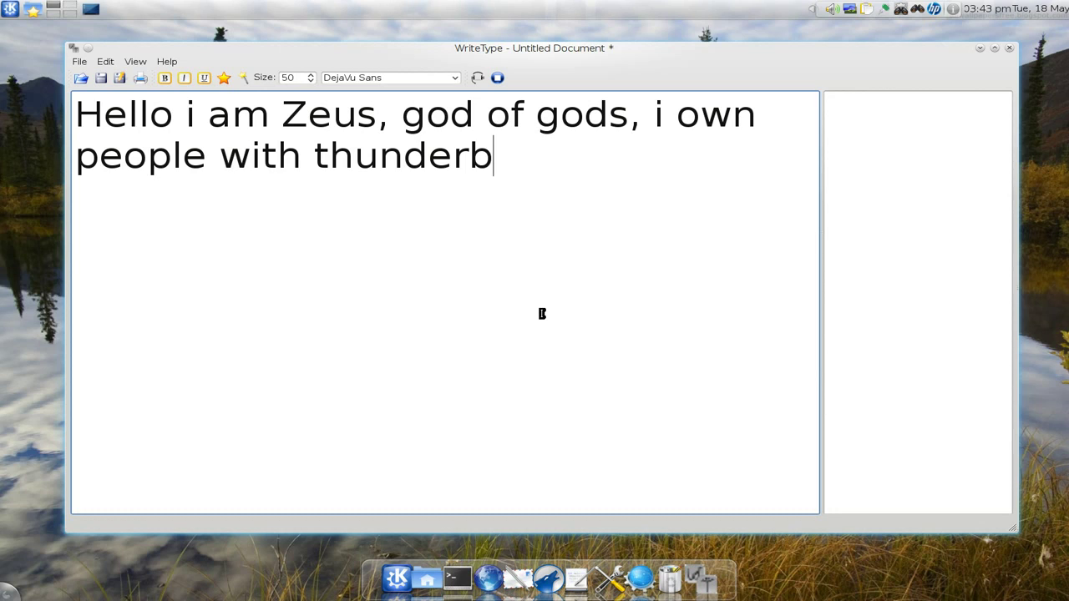
text(olts)
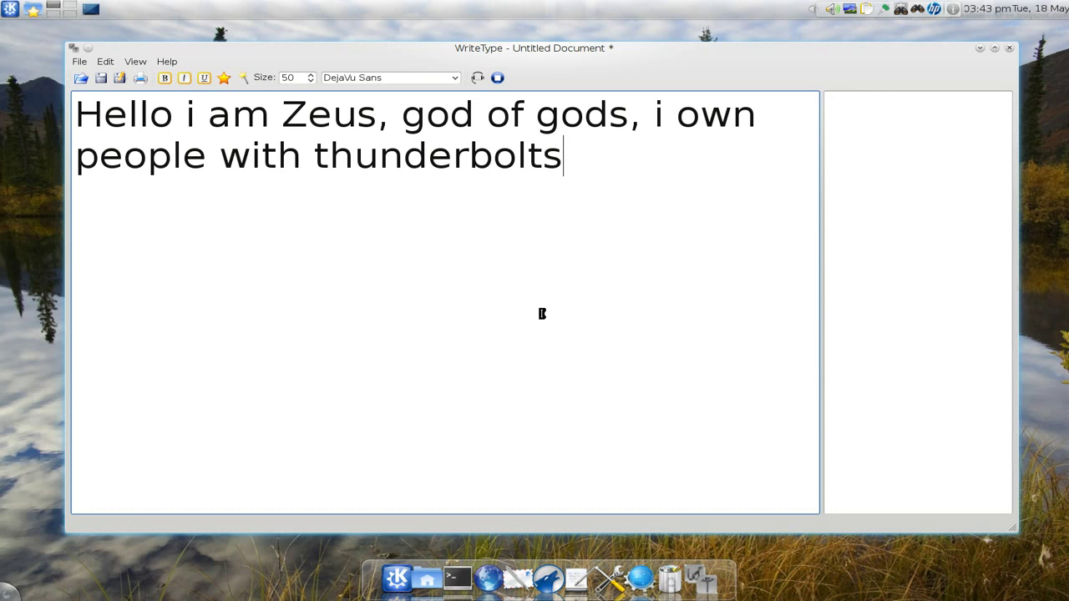
Step: Have the whole document read aloud, and have only the phrase "god of gods" read aloud
click(478, 79)
drag(628, 115, 411, 115)
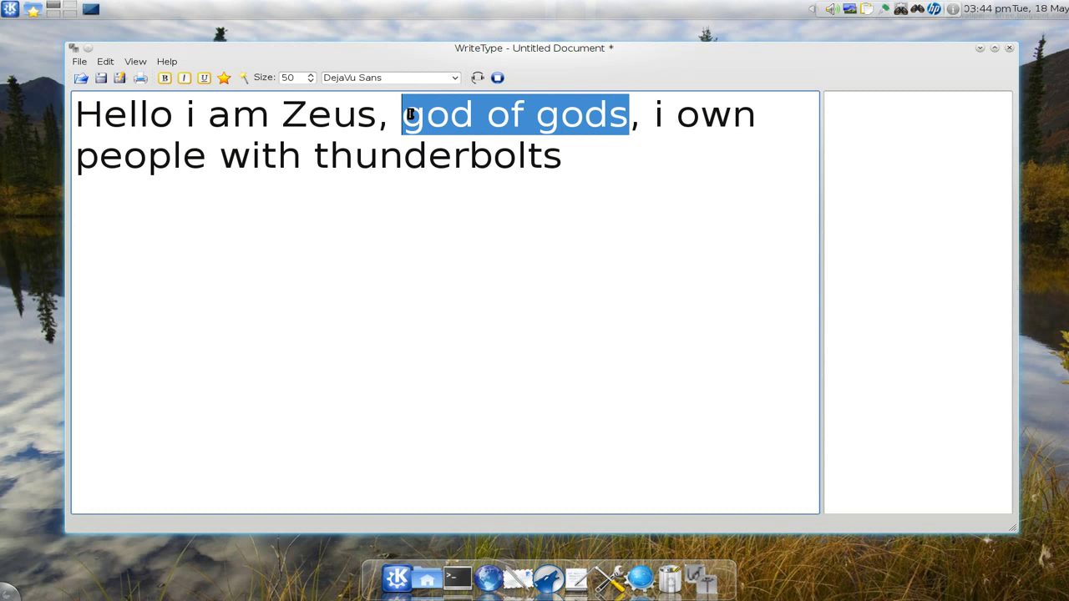
click(475, 80)
click(610, 162)
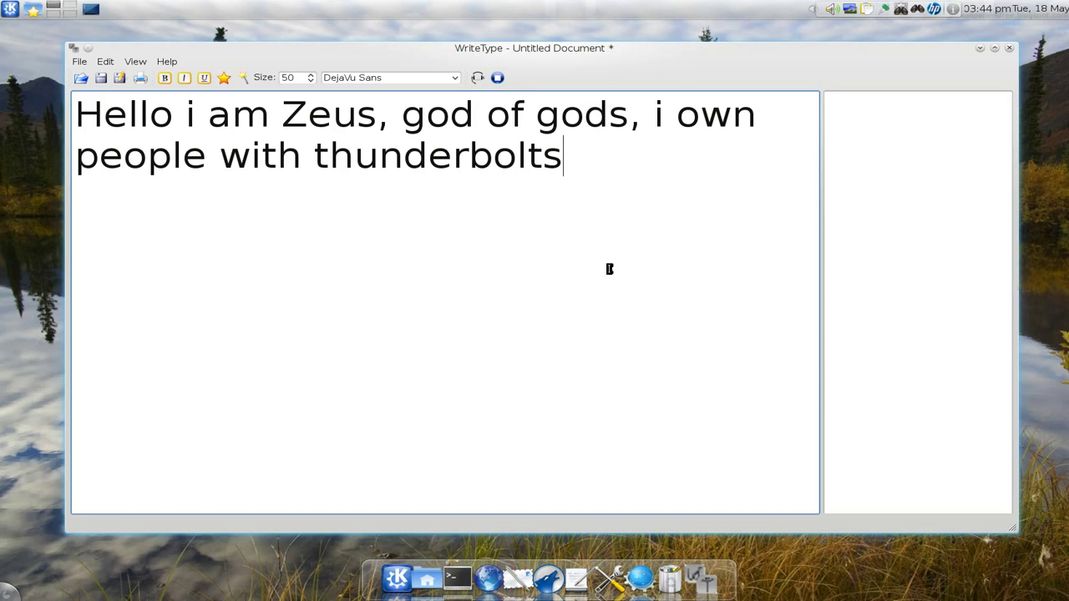
Step: Switch to an empty virtual desktop and launch Synaptic Package Manager, authorising it with the administrator password
key(ctrl+F8)
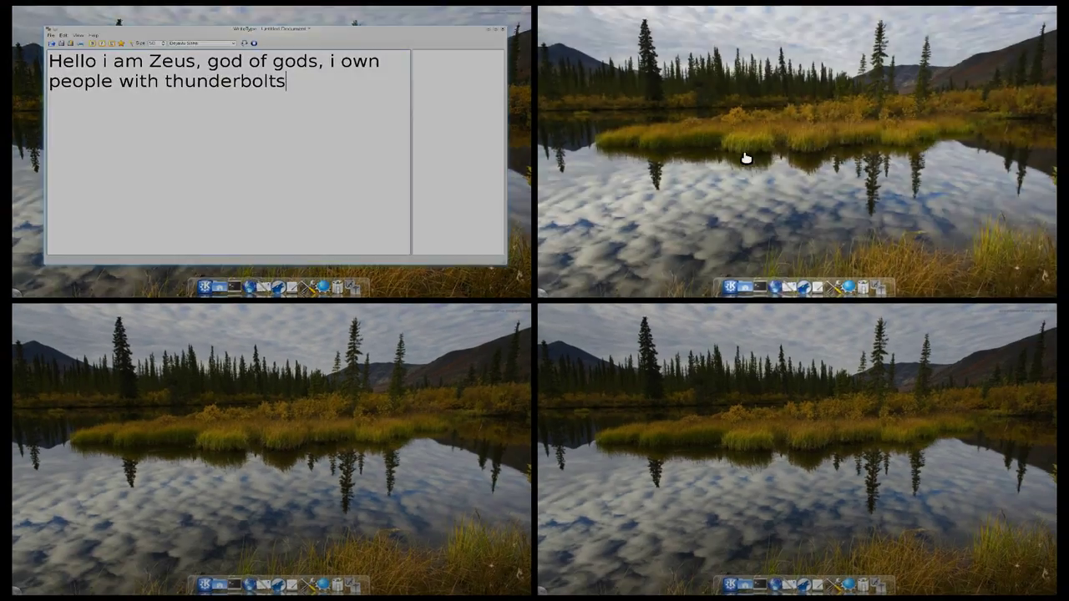
click(744, 155)
key(super+space)
text(synaptic)
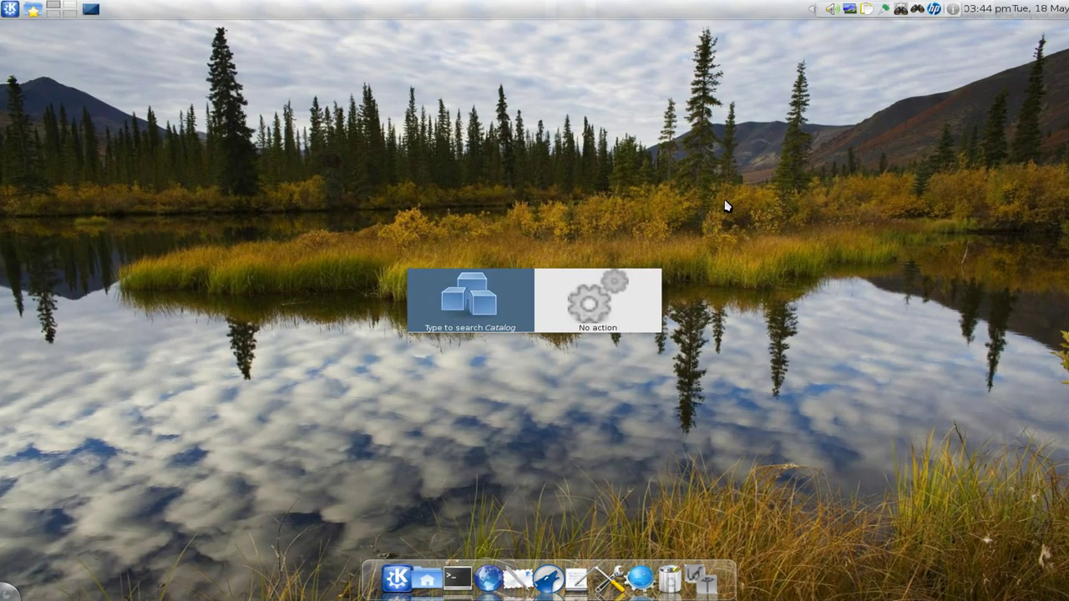
key(Return)
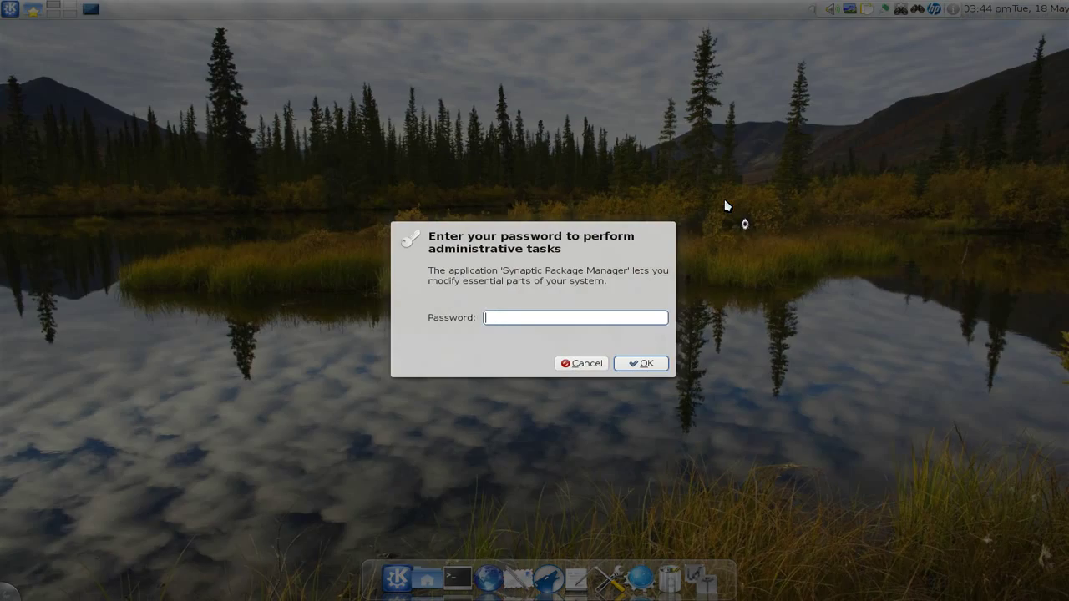
text(*******)
key(Return)
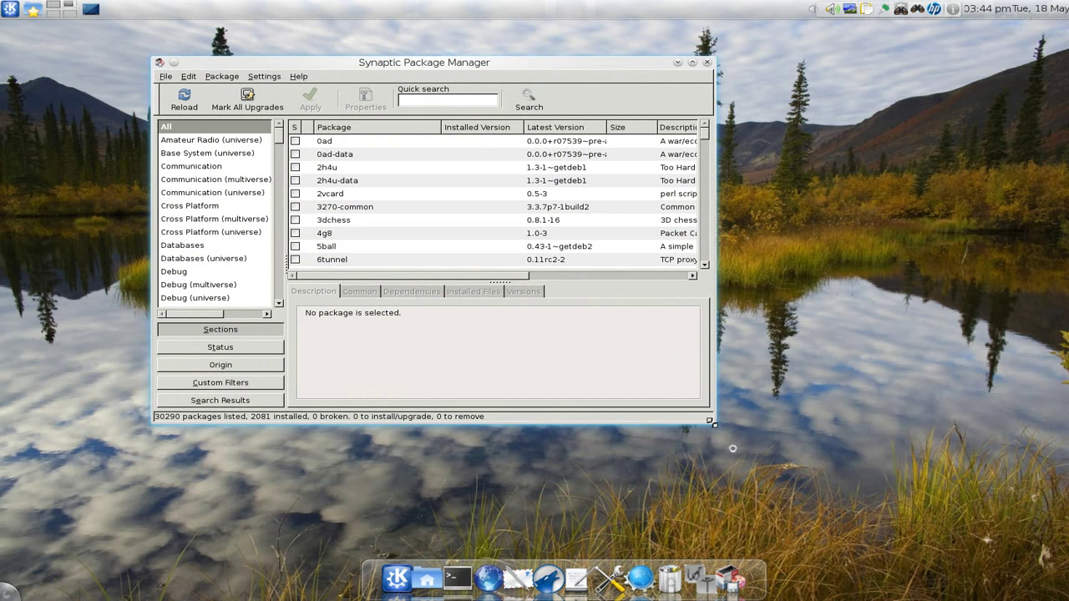
Step: Enlarge the Synaptic window, search the packages for "espeak" and view the espeak package's description
drag(713, 423, 871, 493)
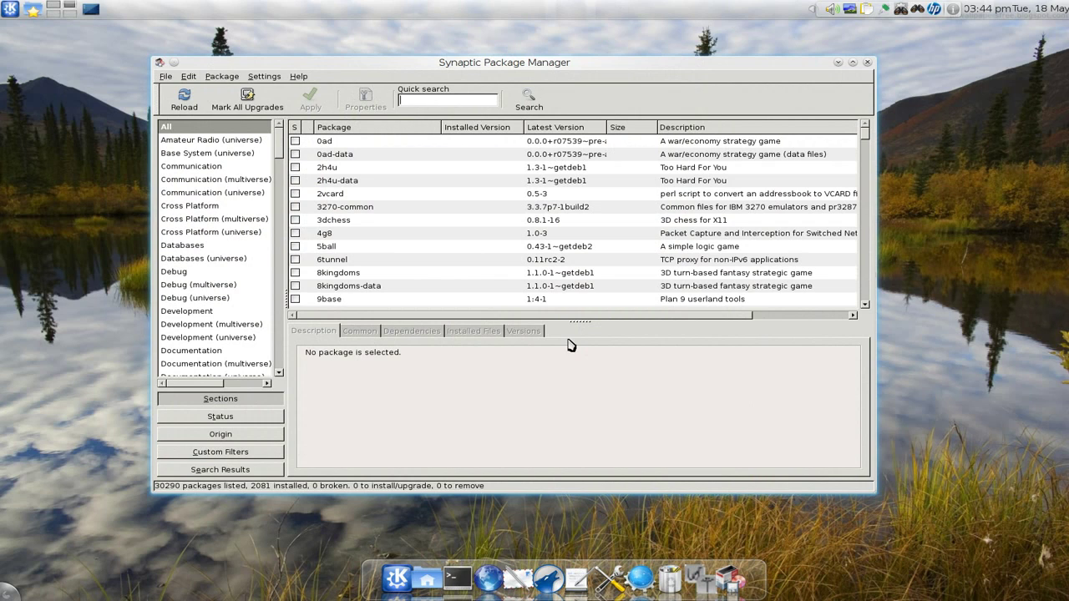
text(speak)
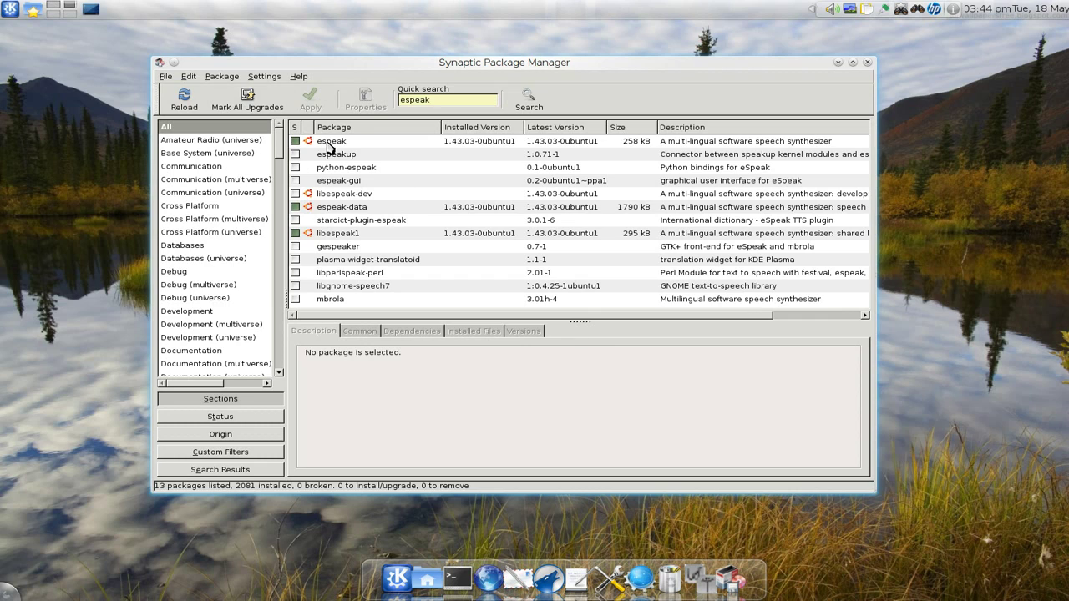
click(330, 144)
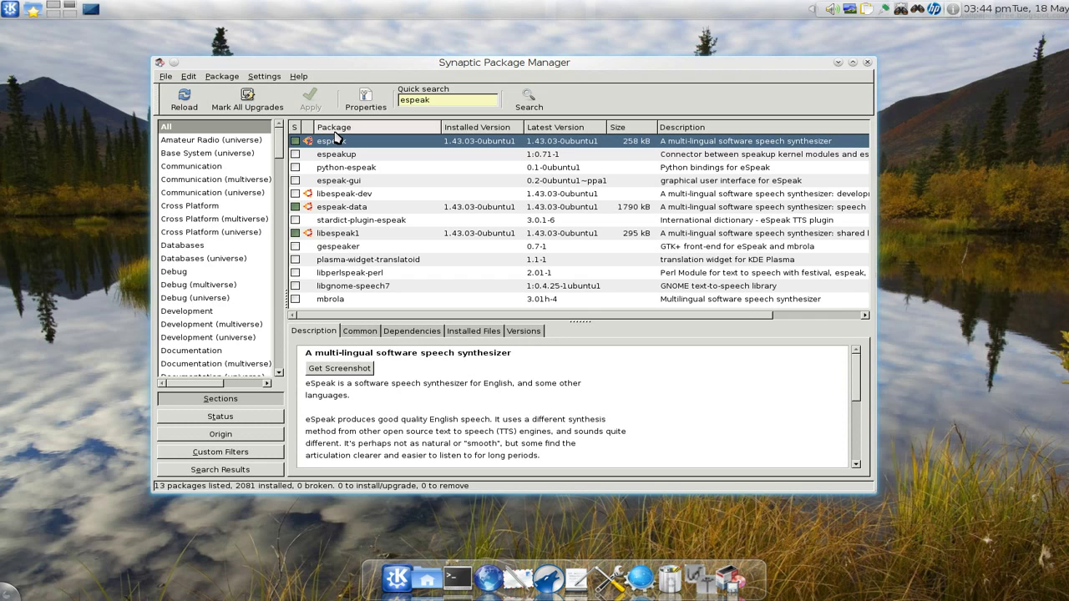
Step: Search the packages for "festival" and view the festival package's description
double_click(441, 99)
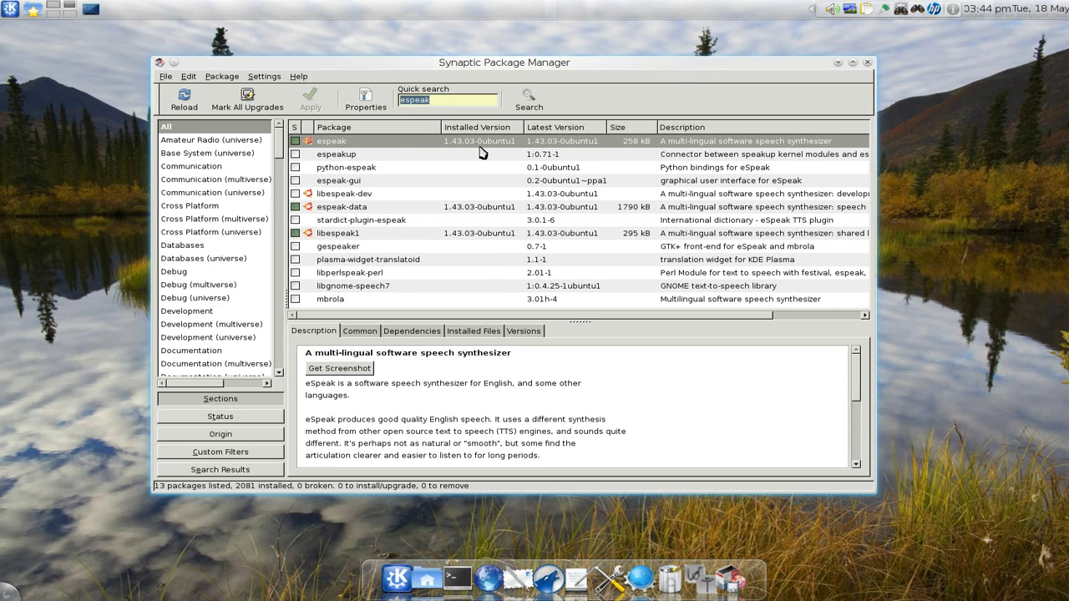
text(festi)
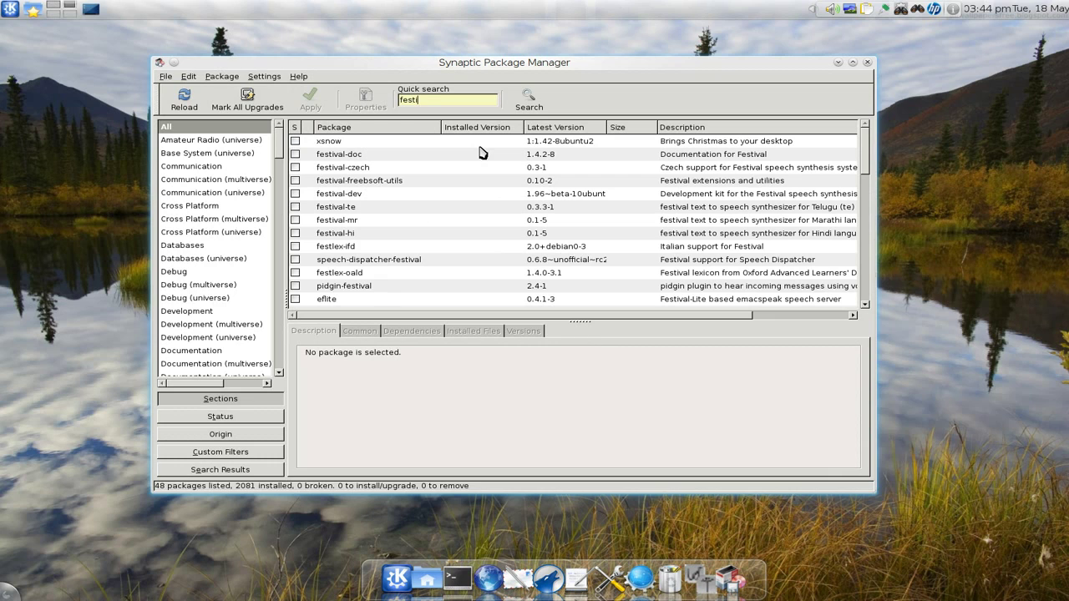
text(val)
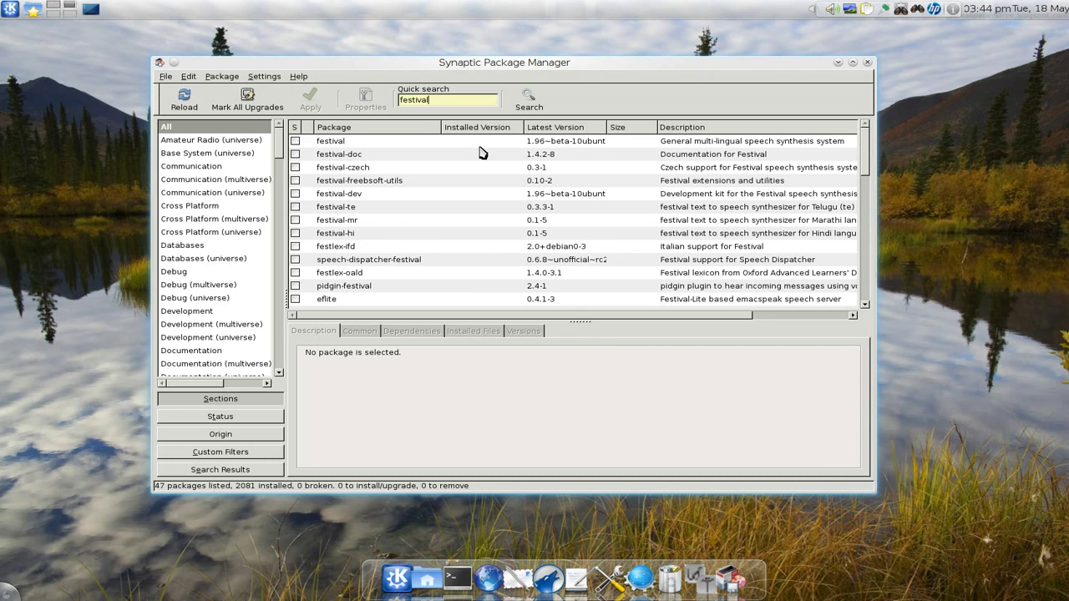
click(396, 142)
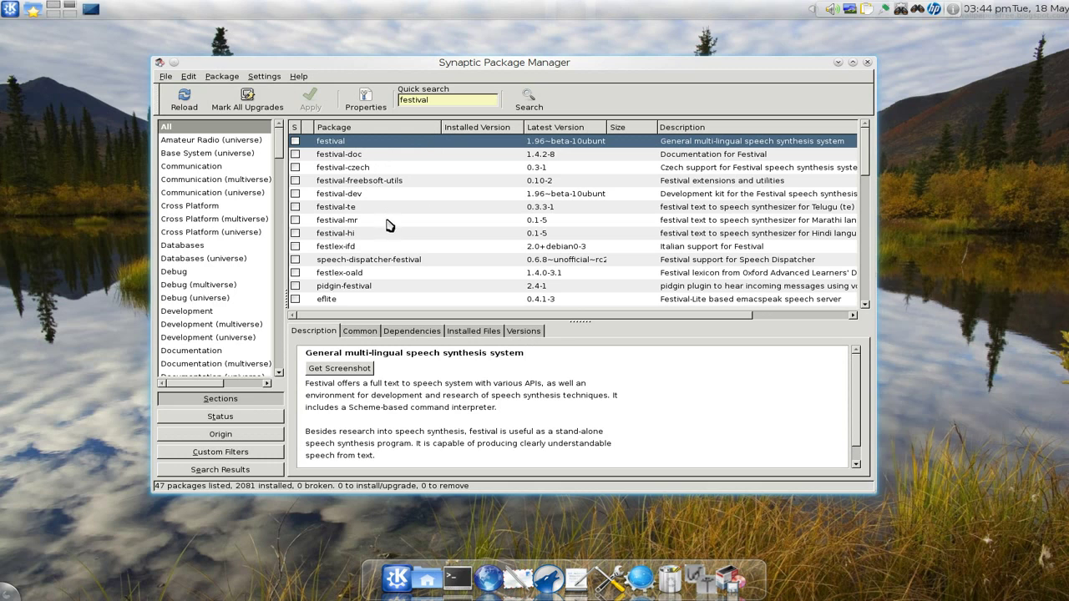
Step: Read the full descriptions column, viewing the Hindi (festival-hi) and Telugu (festival-te) speech package details
drag(660, 321, 708, 331)
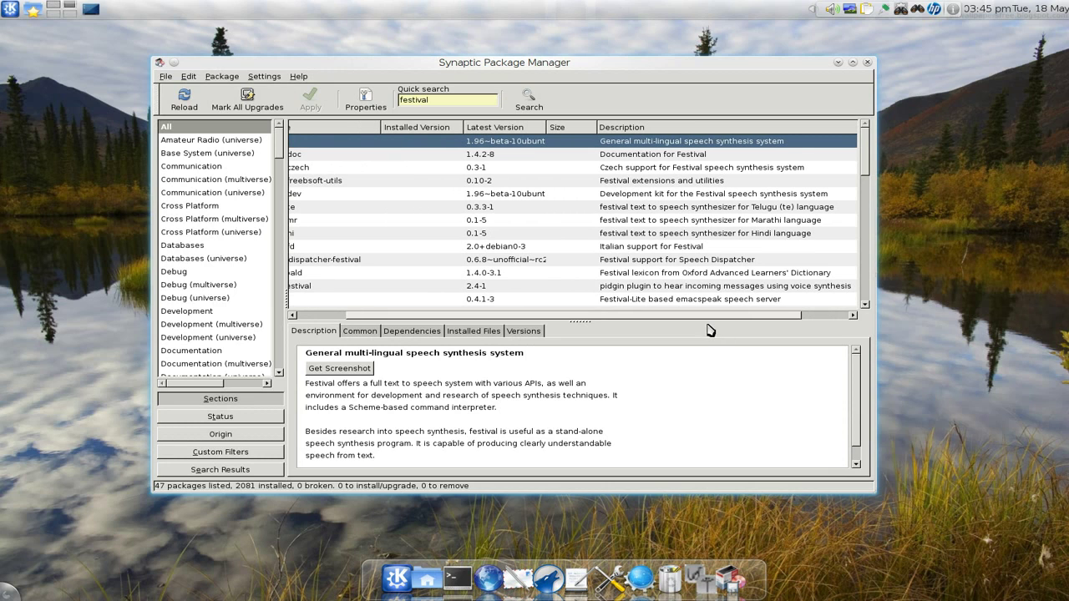
click(723, 233)
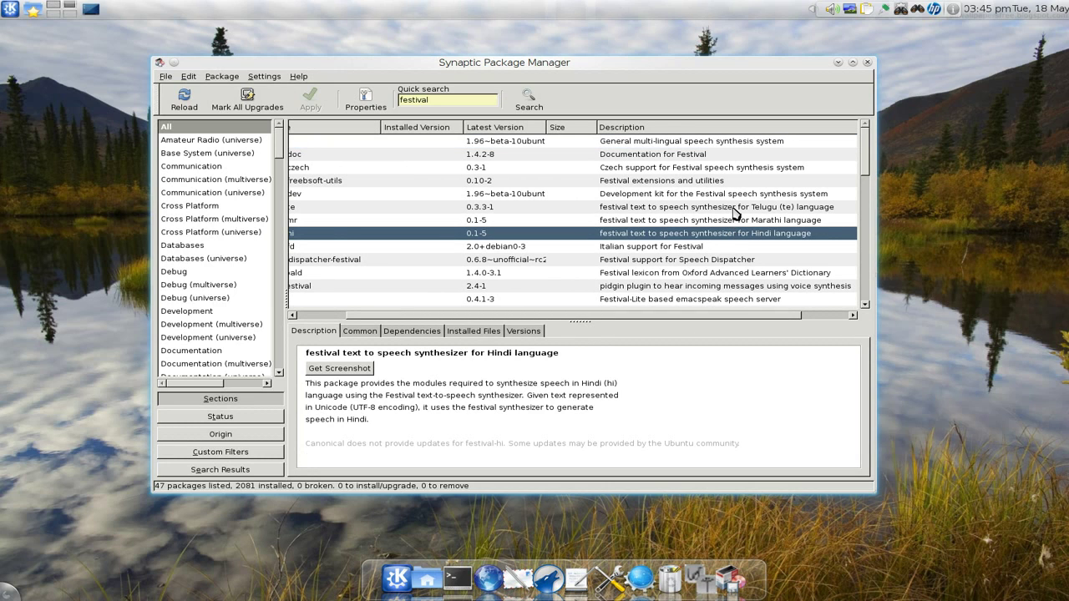
click(734, 210)
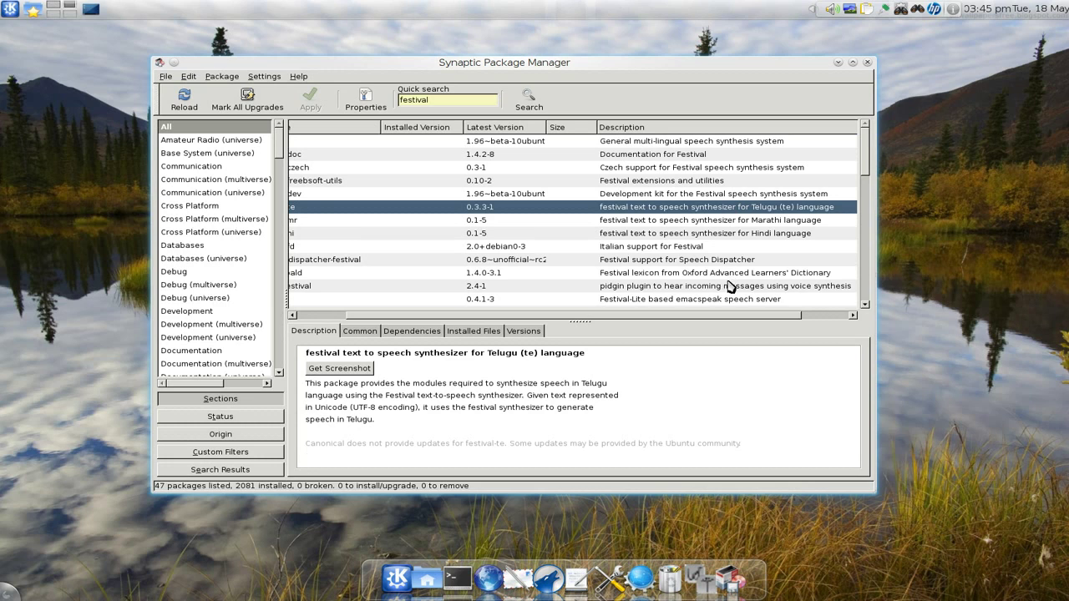
drag(724, 319, 660, 311)
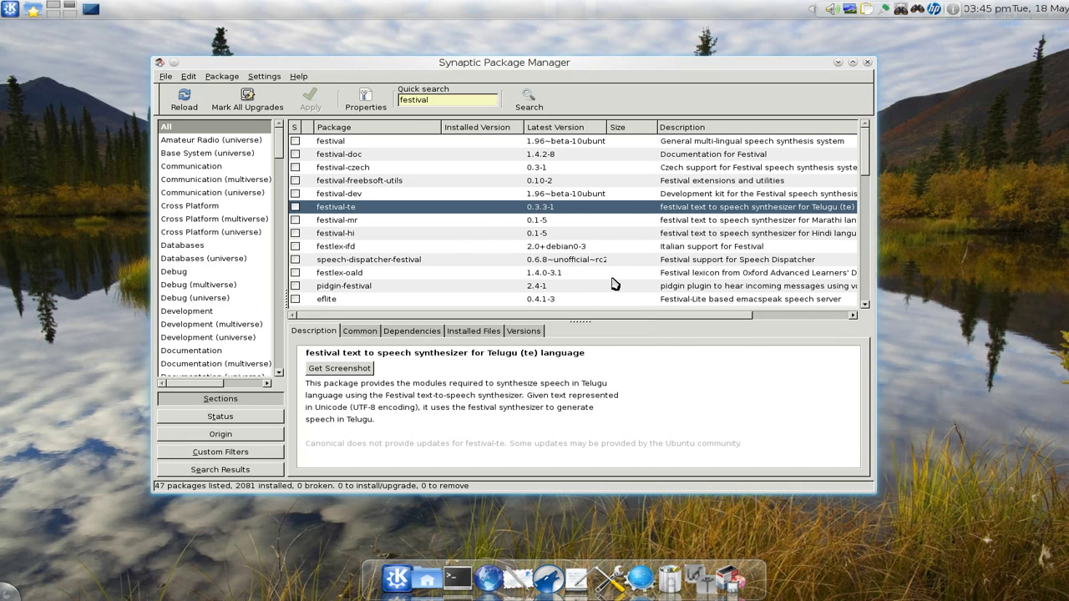
Step: Look through the other festival language packages, viewing the descriptions of festlex-ifd, festival-hi and festival-mr
scroll(599, 260, down, 2)
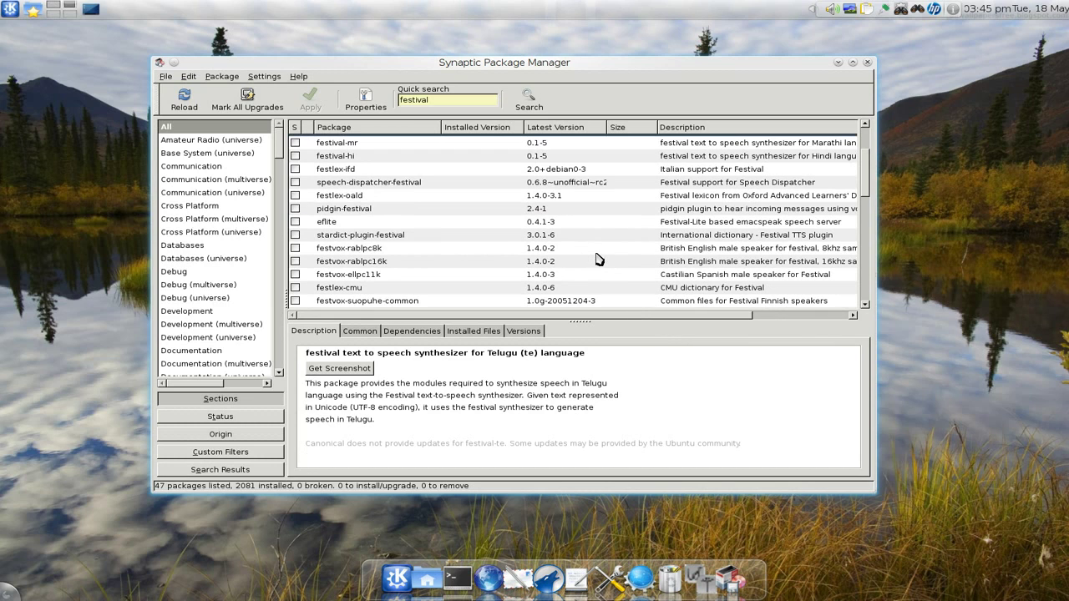
click(455, 168)
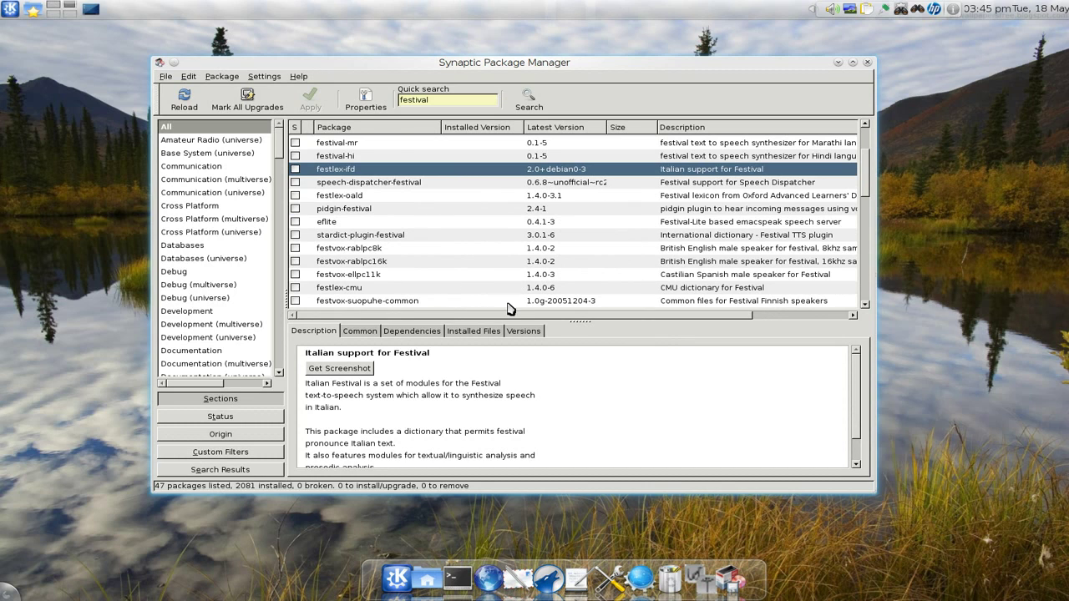
scroll(493, 278, up, 2)
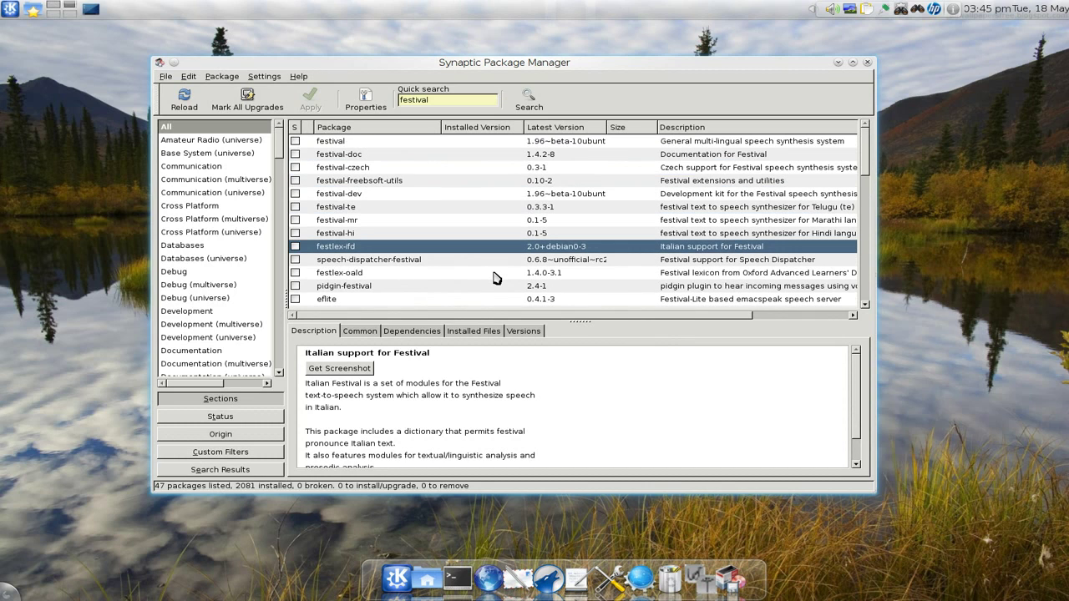
click(466, 209)
click(414, 237)
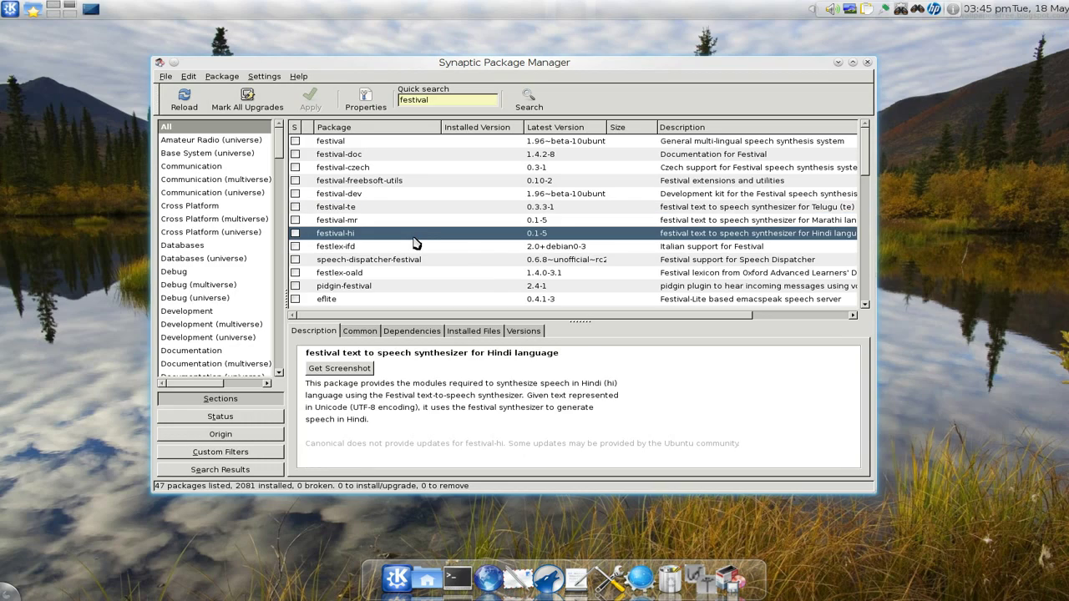
click(421, 225)
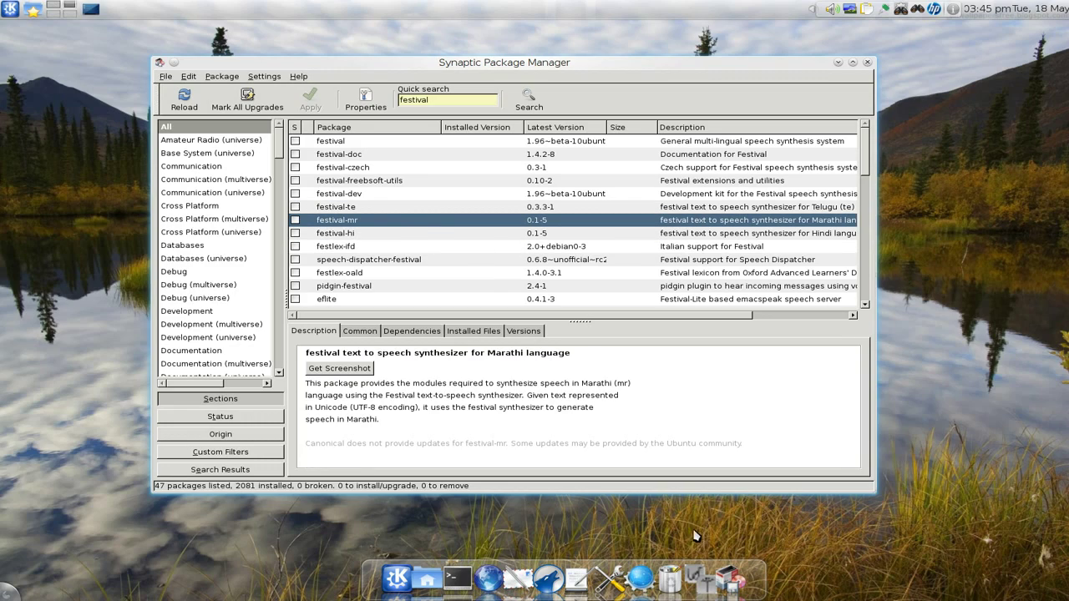
Step: Switch to the virtual desktop with the WriteType document and minimise the WriteType window
key(ctrl+F8)
click(326, 288)
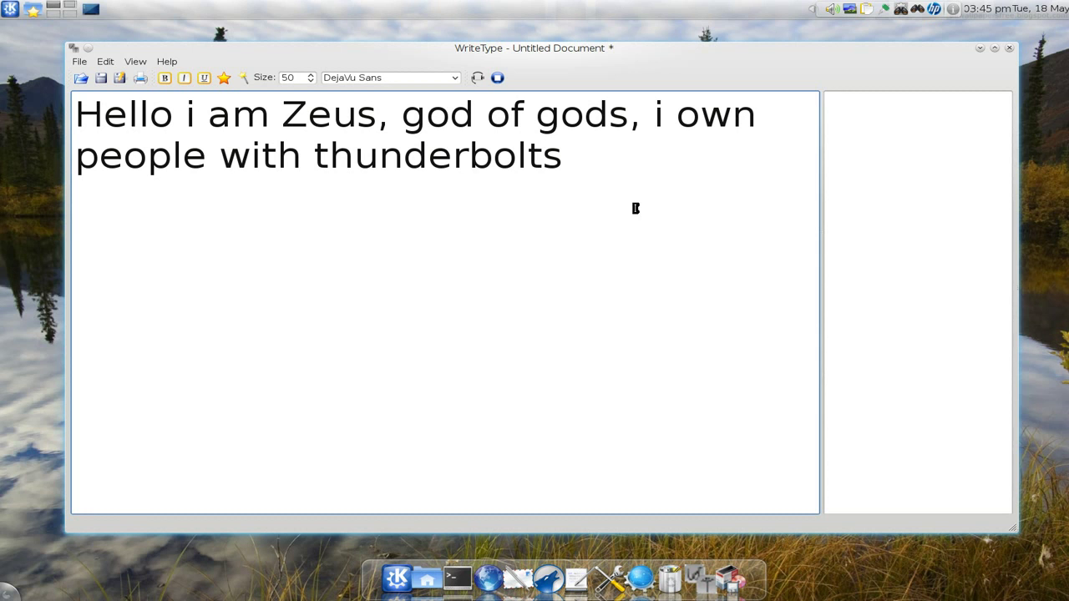
click(979, 48)
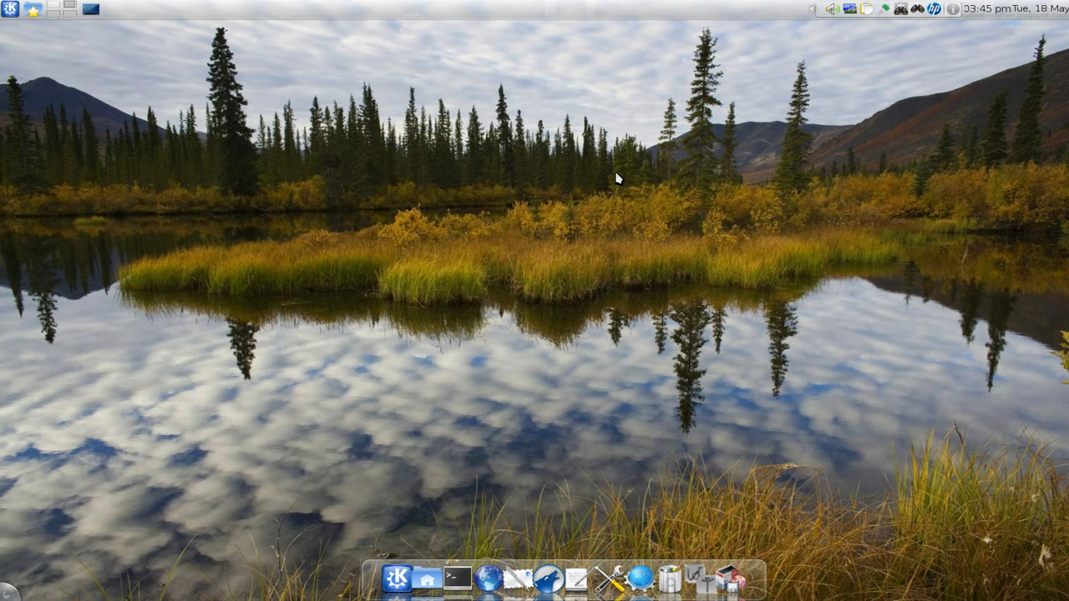